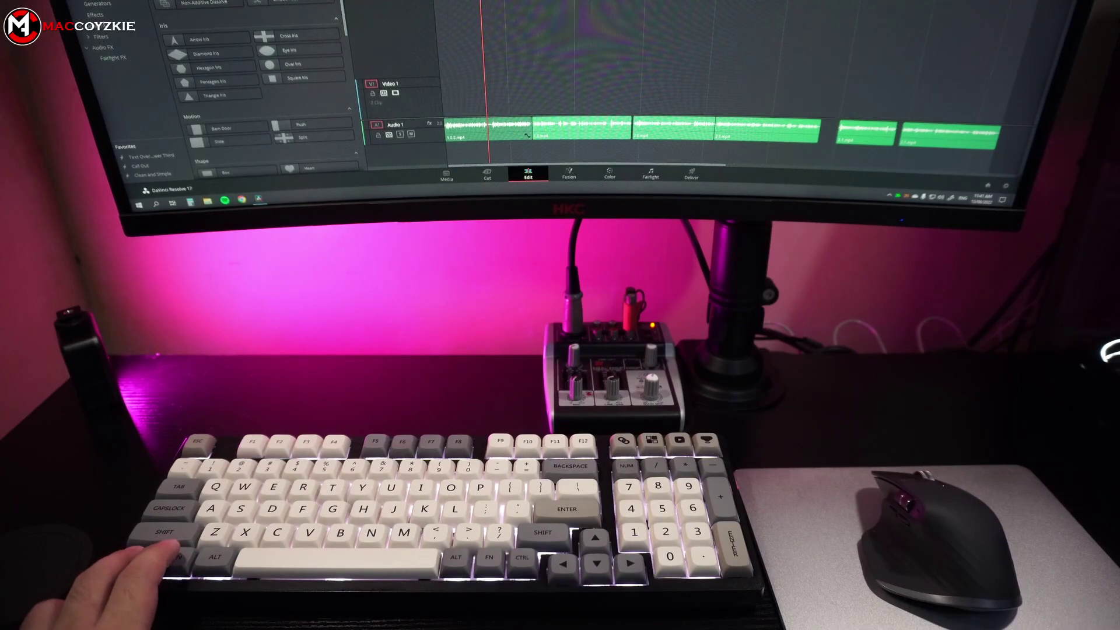
# Step: Switch back and forth between virtual desktops with Ctrl+Win+Right and Ctrl+Win+Left
pyautogui.press('ctrl+super+Right')
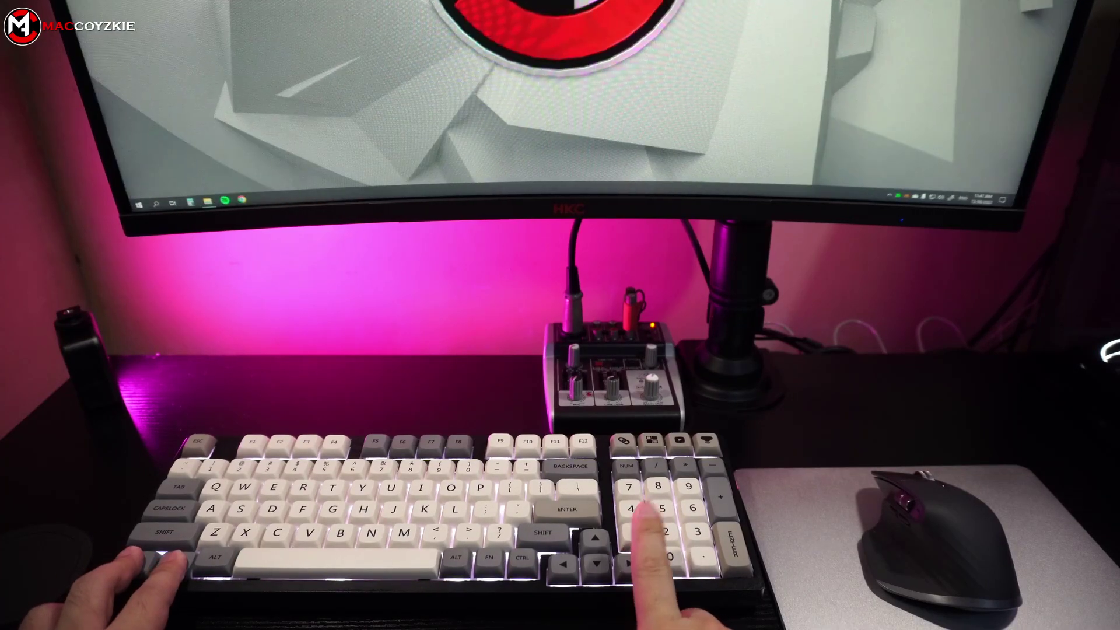
pyautogui.press('ctrl+super+Right')
pyautogui.press('ctrl+super+Left')
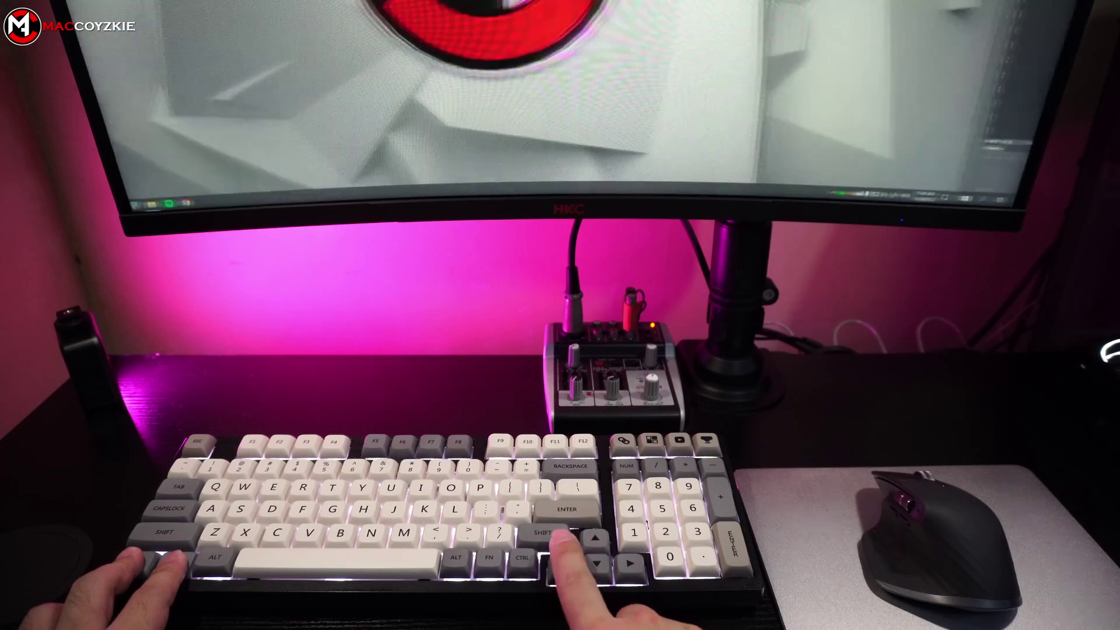
pyautogui.press('ctrl+super+Left')
pyautogui.press('ctrl+super+Right')
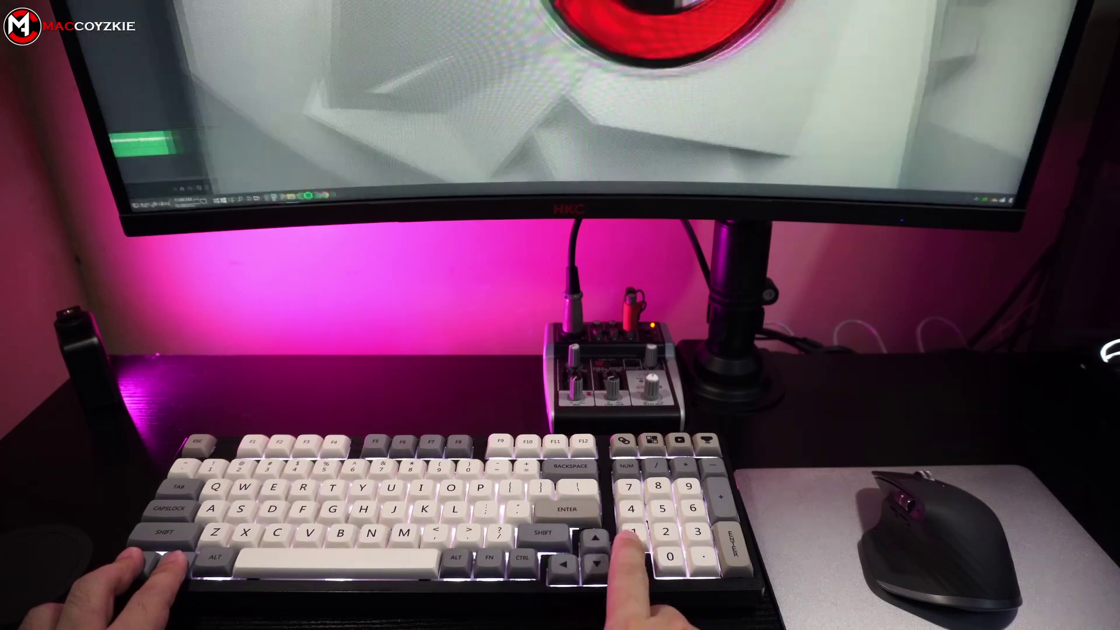
pyautogui.press('ctrl+super+Right')
pyautogui.press('ctrl+super+Left')
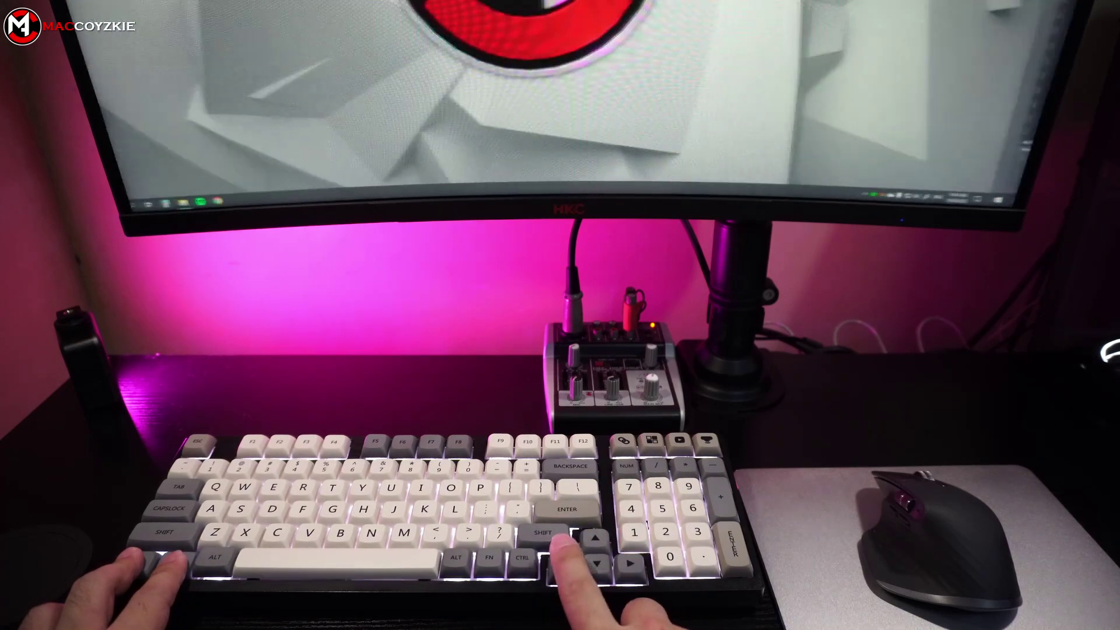
pyautogui.press('ctrl+super+Left')
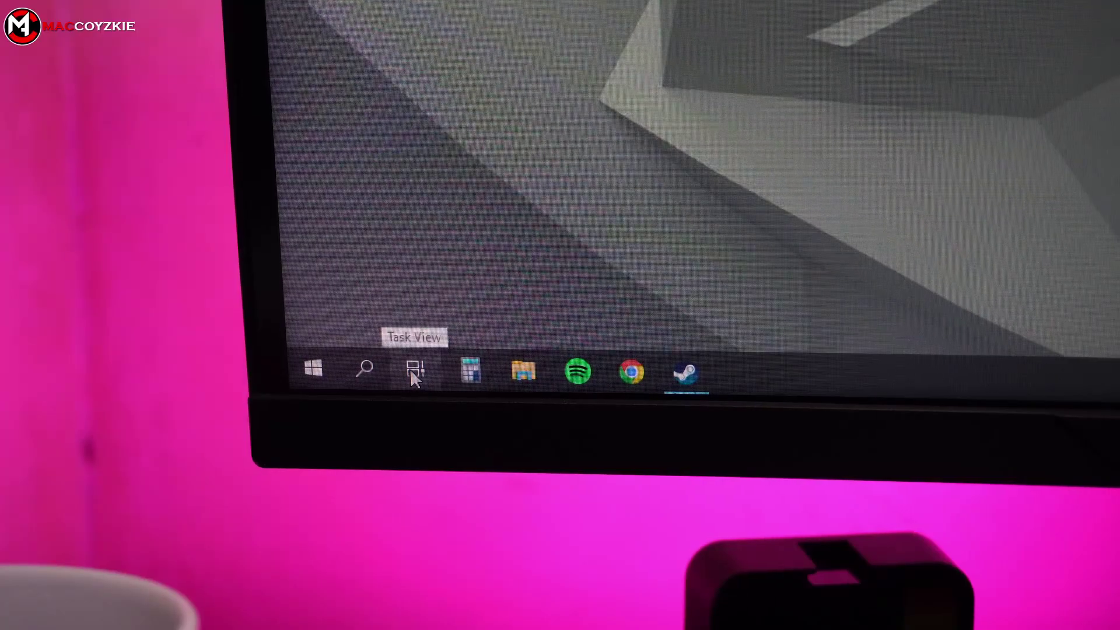
# Step: Add Desktop 4, Desktop 5 and Desktop 6 from Task View
pyautogui.click(413, 370)
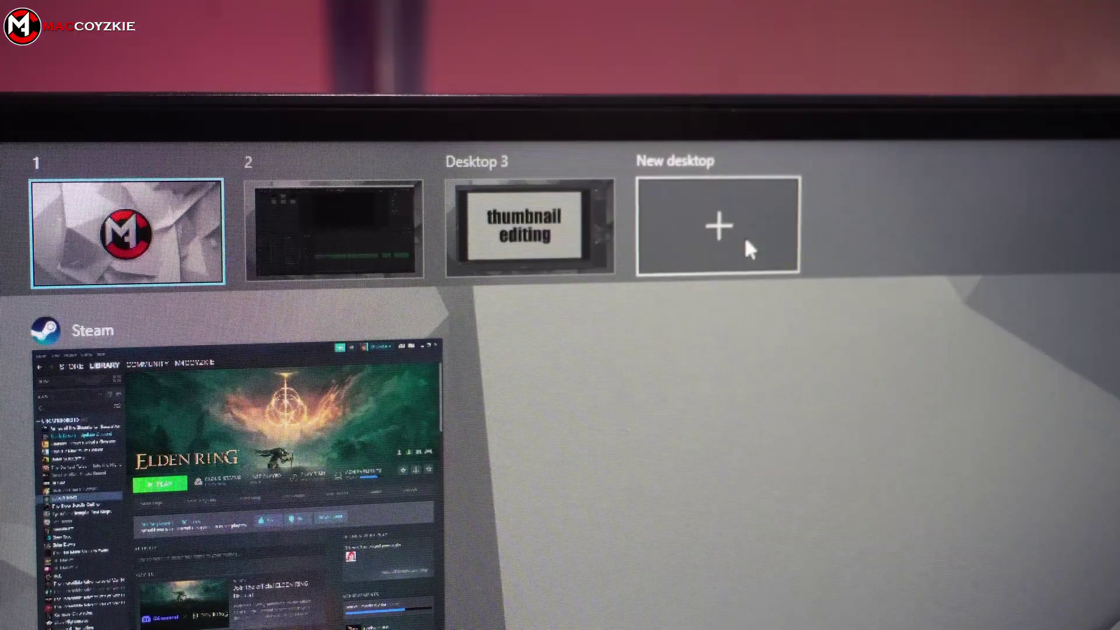
pyautogui.click(745, 236)
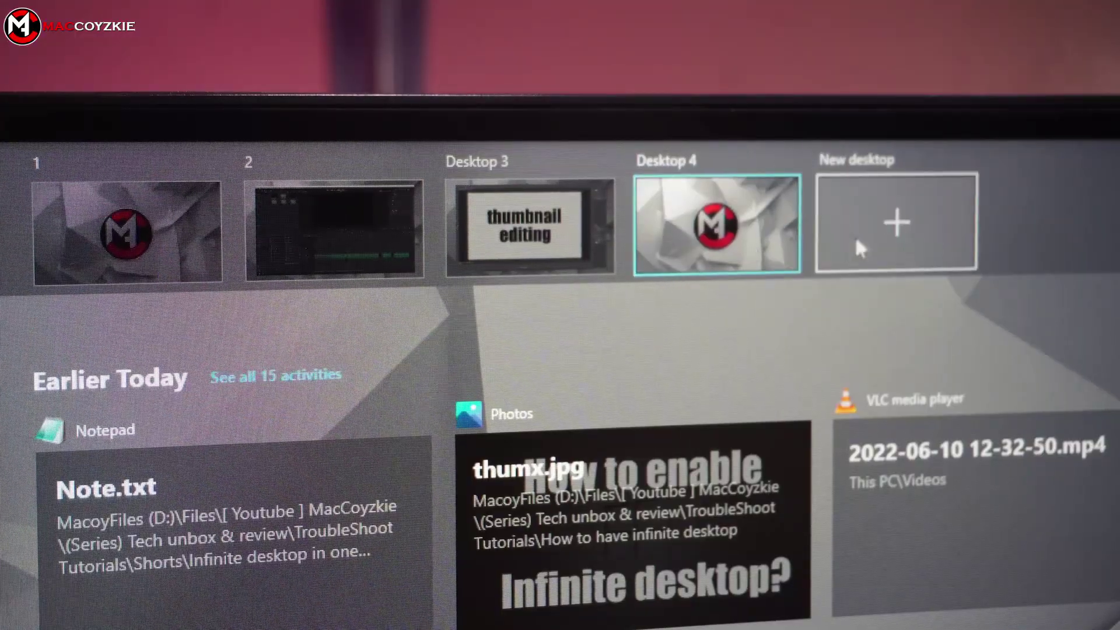
pyautogui.click(899, 233)
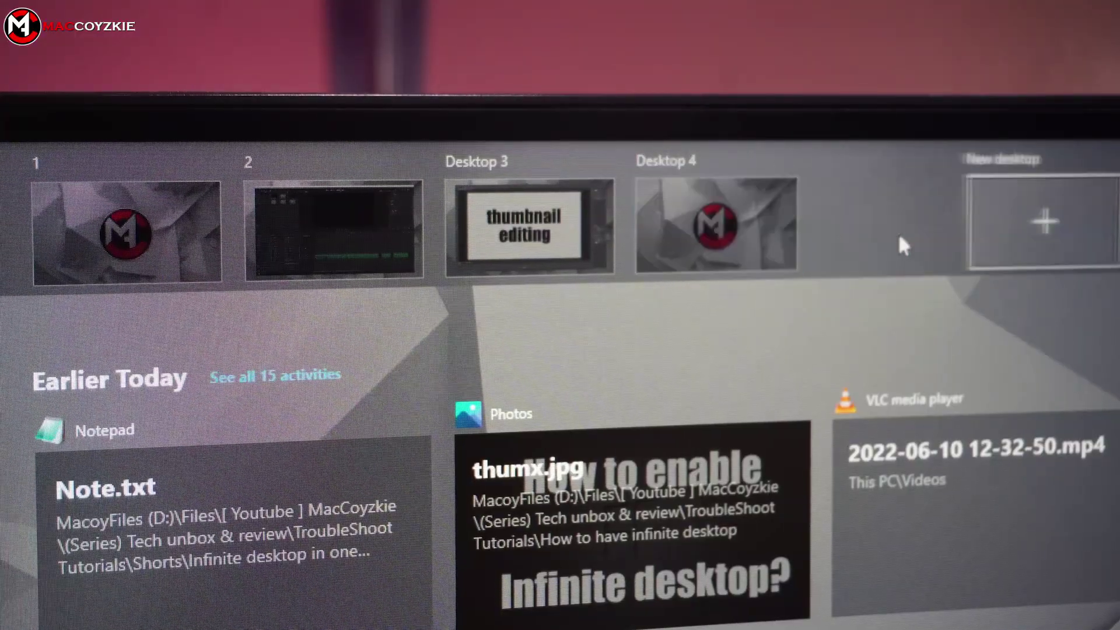
pyautogui.click(1051, 241)
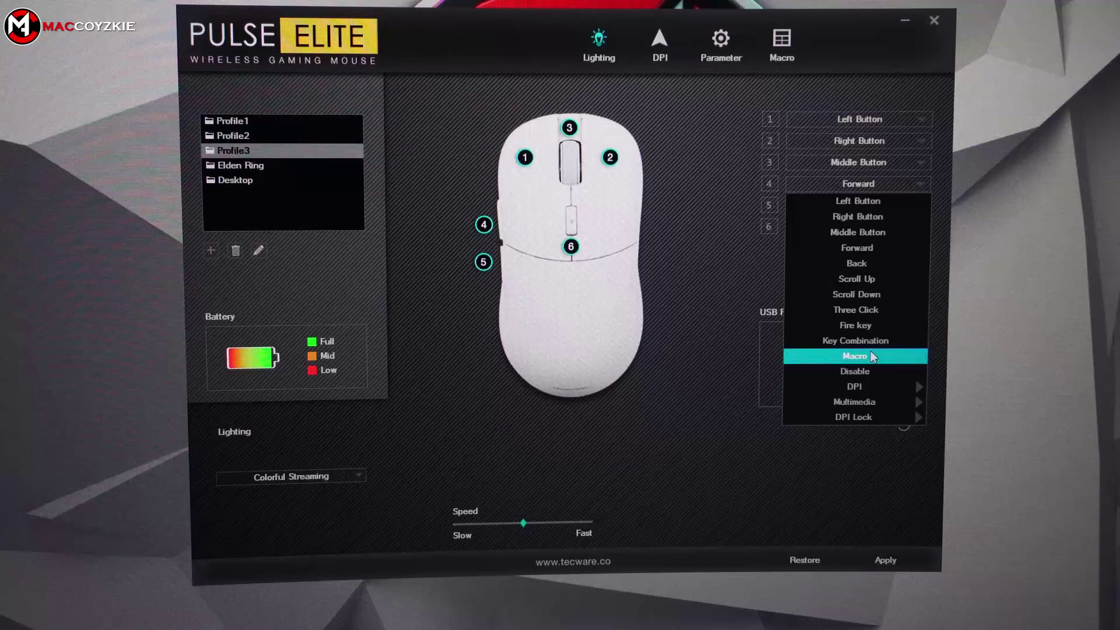
# Step: Map mouse button 4 to the Ctrl+Win+Right key combination and apply it
pyautogui.click(875, 343)
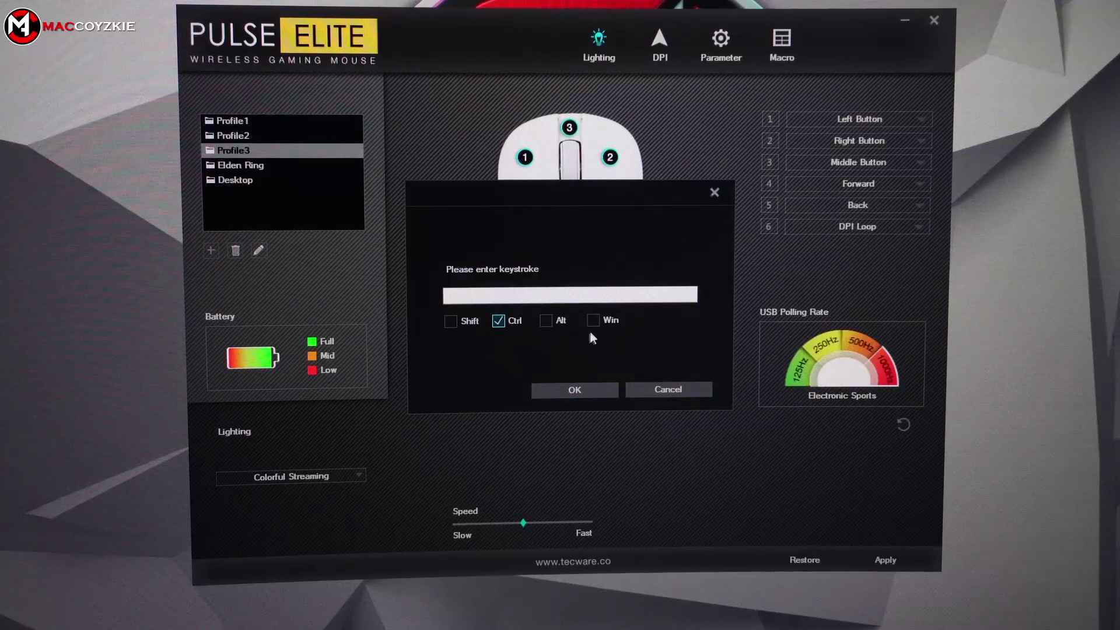
pyautogui.press('Right')
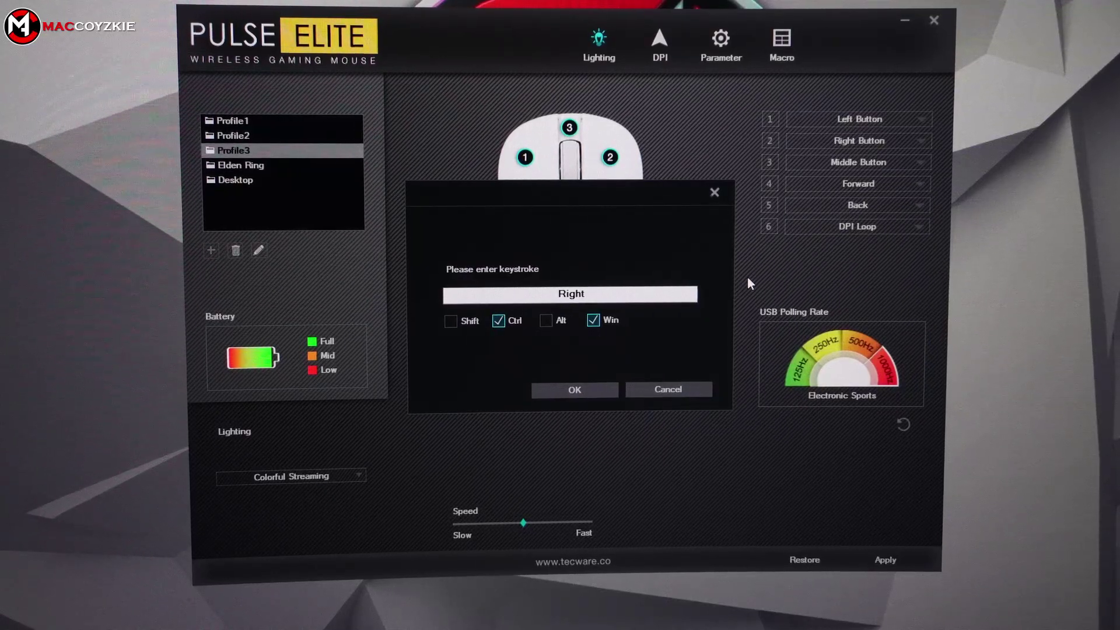
pyautogui.click(574, 390)
pyautogui.click(892, 561)
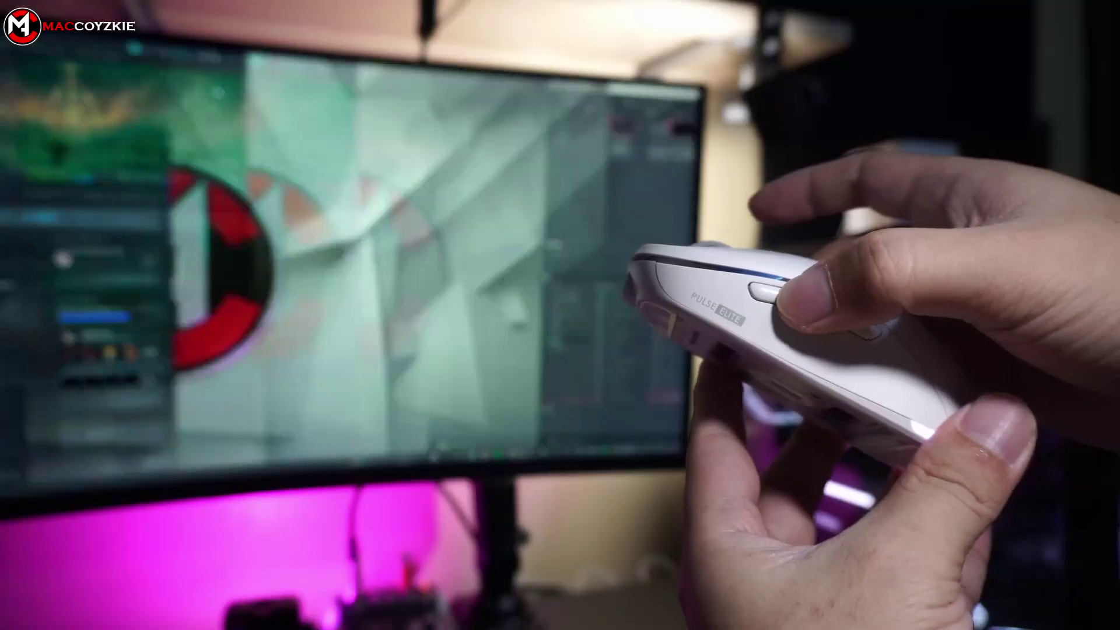